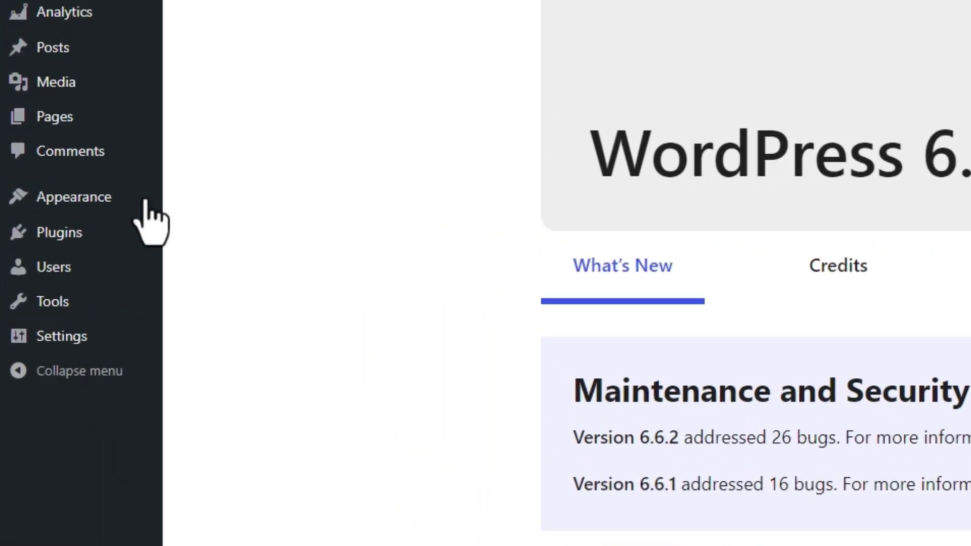
Open MasterStudy Templates from the Appearance menu in the admin sidebar
mouse_move(58, 164)
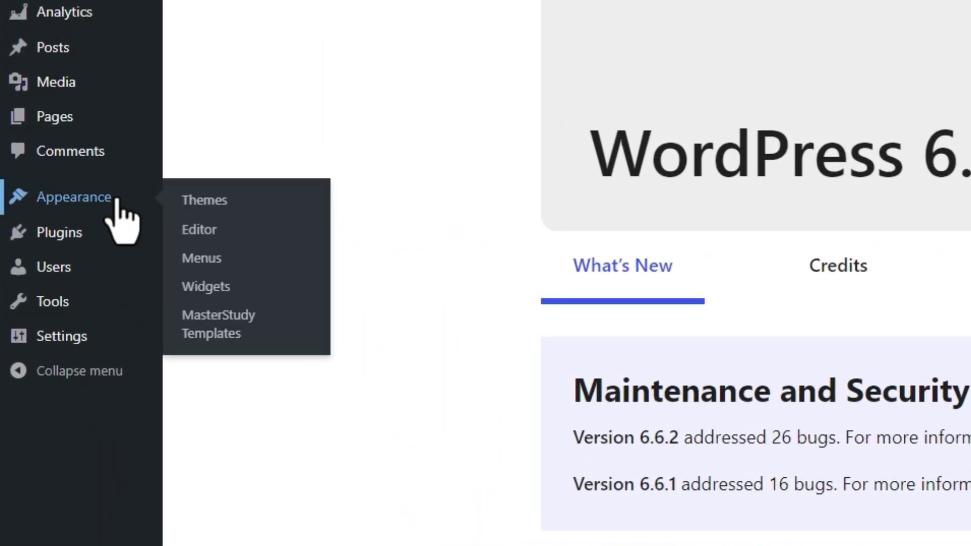
left_click(281, 335)
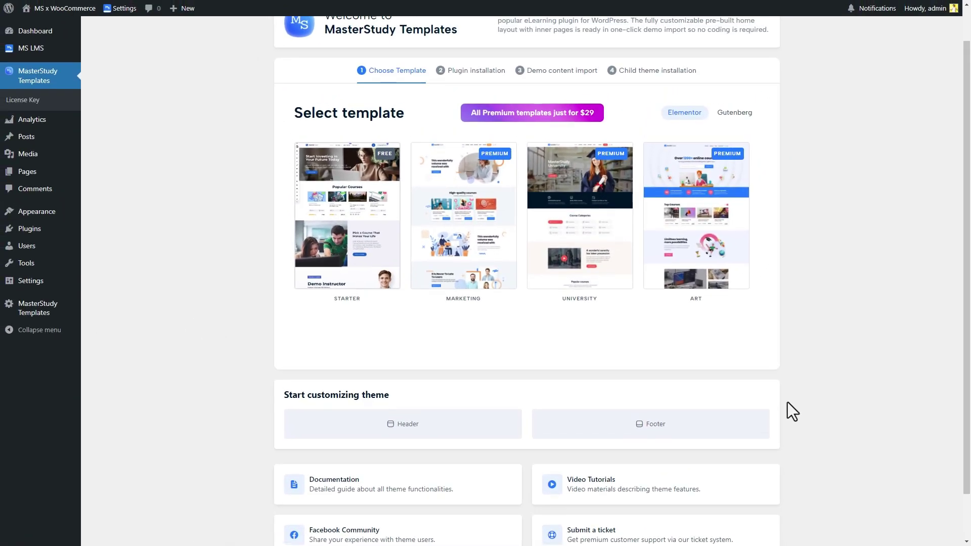
scroll(892, 331, "up", 1)
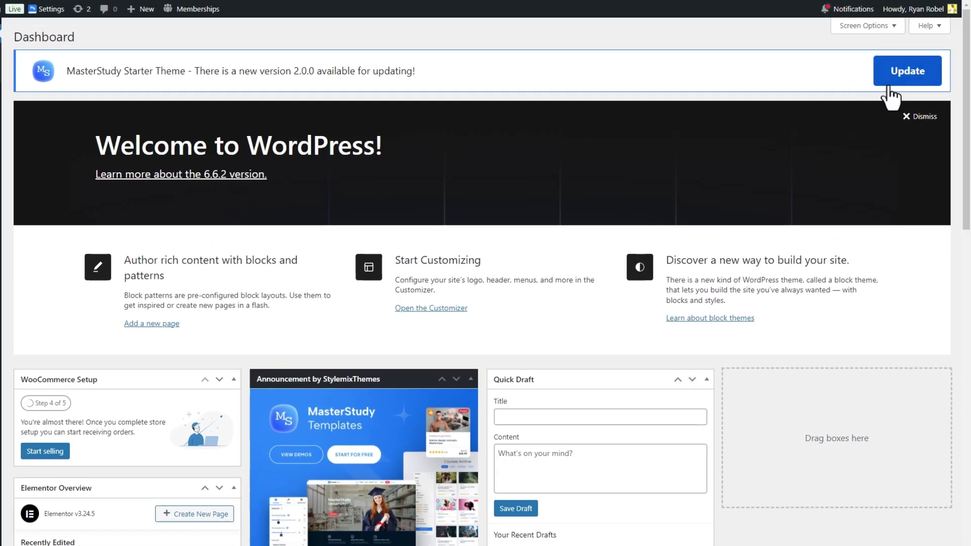
Update the MasterStudy Starter Theme to 2.0.0 and return to the MasterStudy Templates picker
left_click(890, 84)
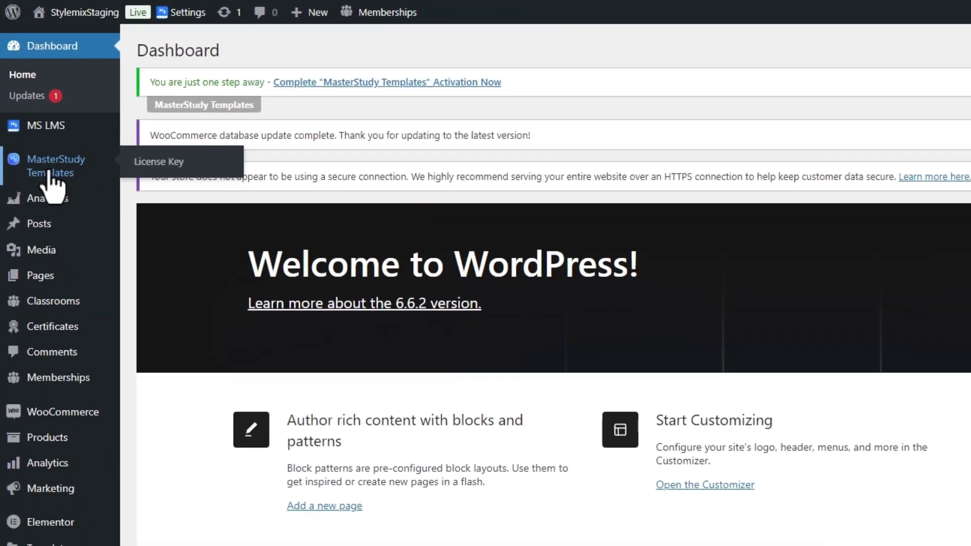
left_click(69, 227)
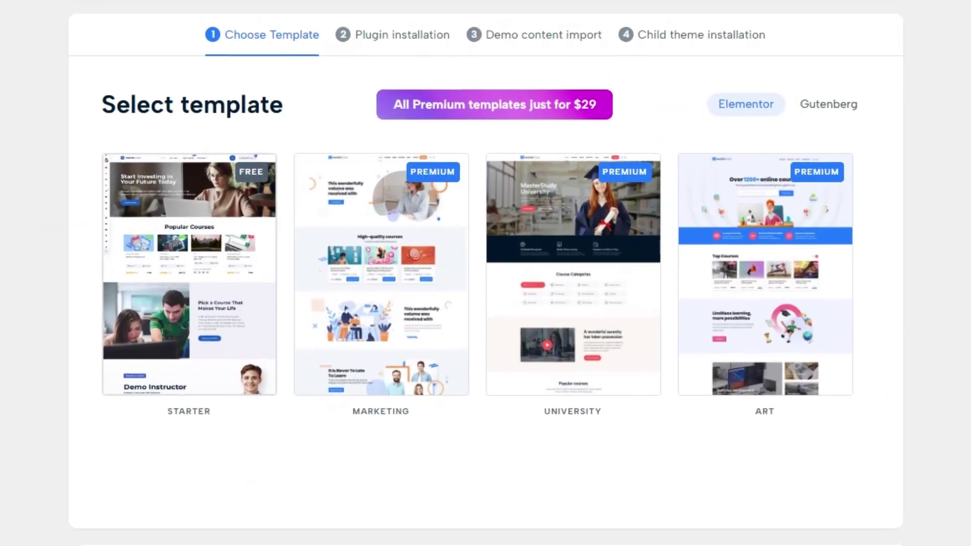
Pick the premium MARKETING template and start its Activate Premium checkout
mouse_move(199, 373)
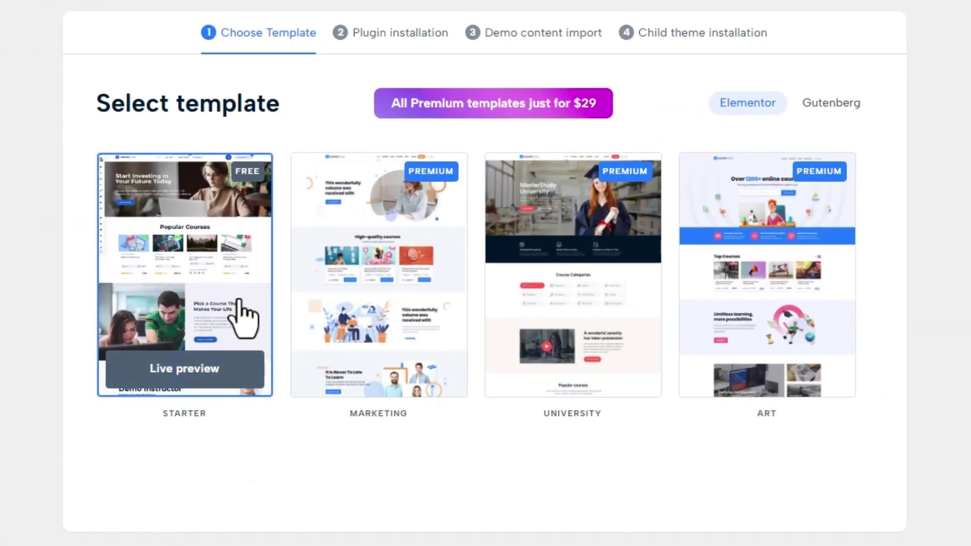
left_click(239, 299)
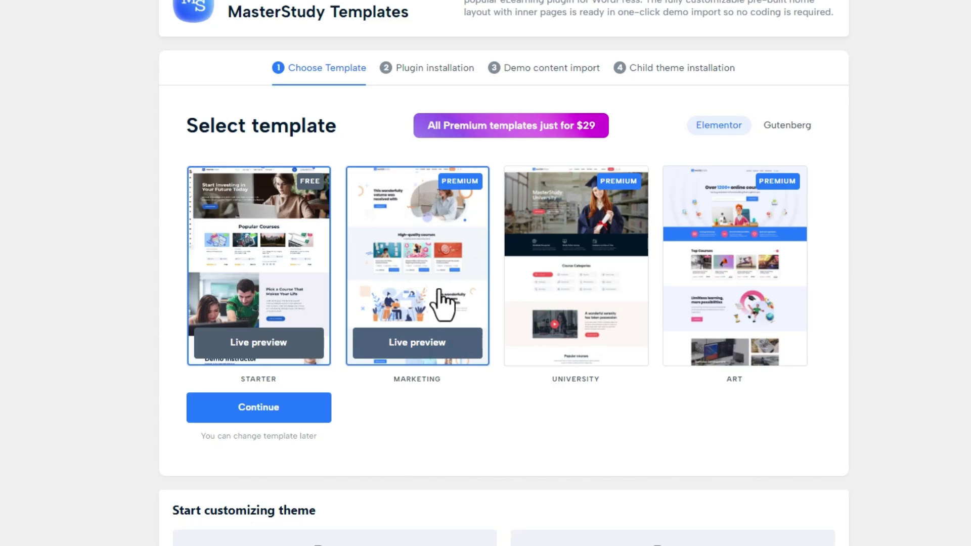
left_click(413, 321)
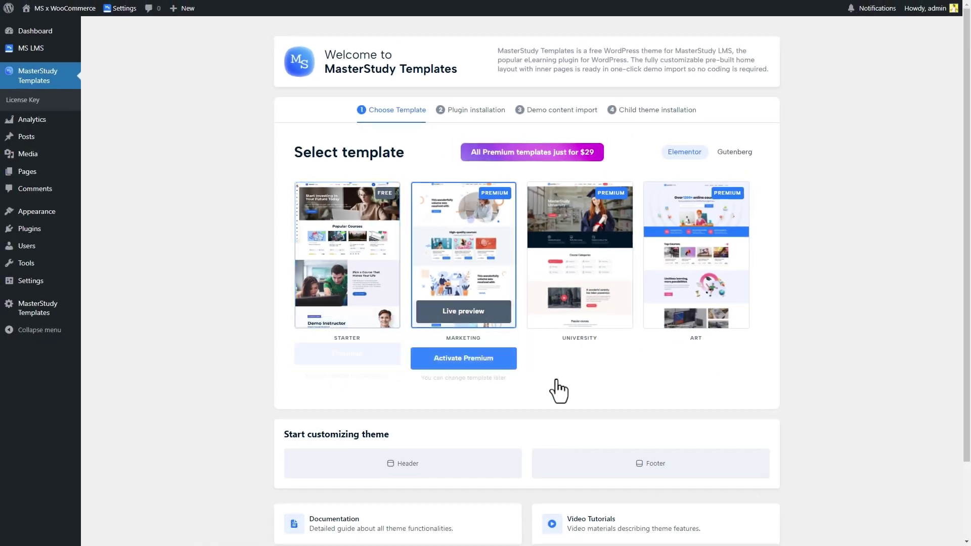
left_click(512, 360)
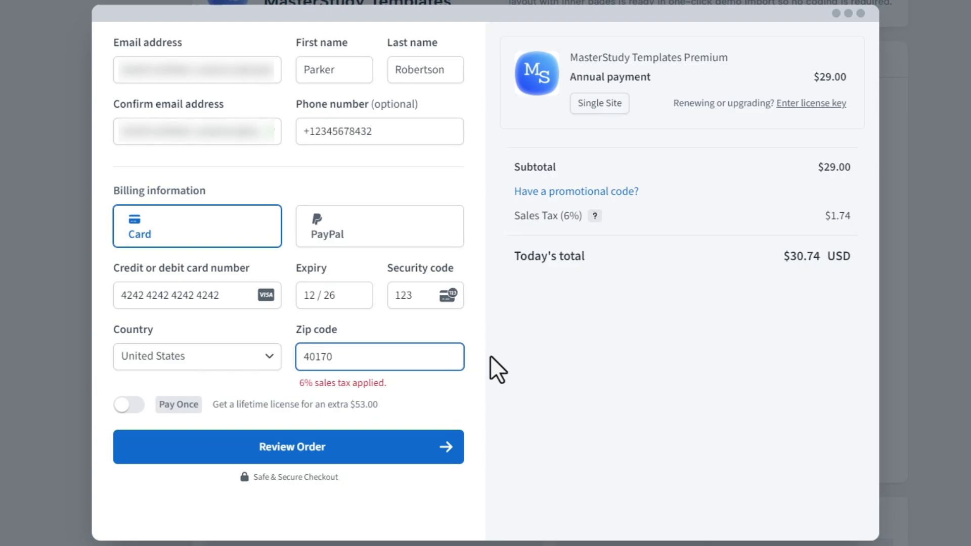
Buy a one-time lifetime license, applying the 100% promotional coupon to upgrade for free
left_click(599, 377)
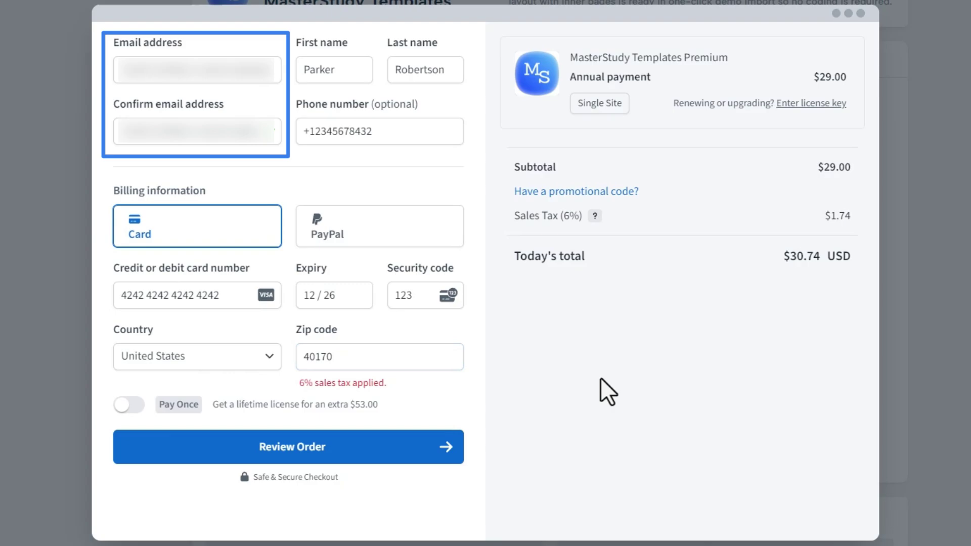
left_click(130, 407)
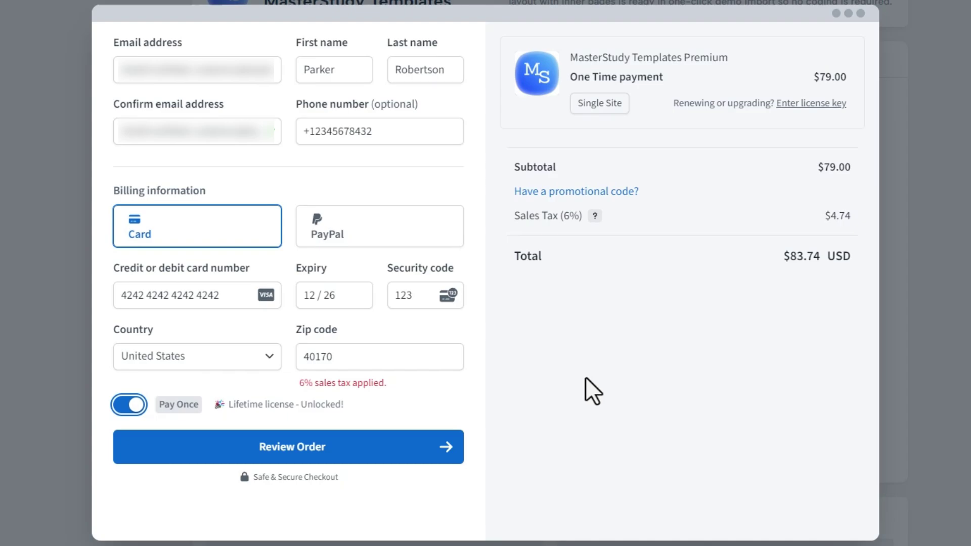
left_click(627, 194)
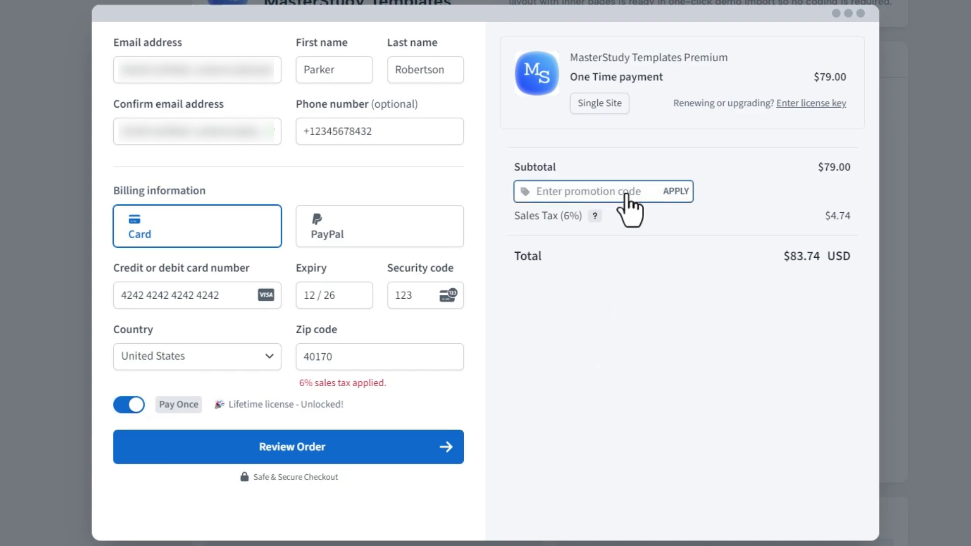
key("ctrl+v")
left_click(676, 193)
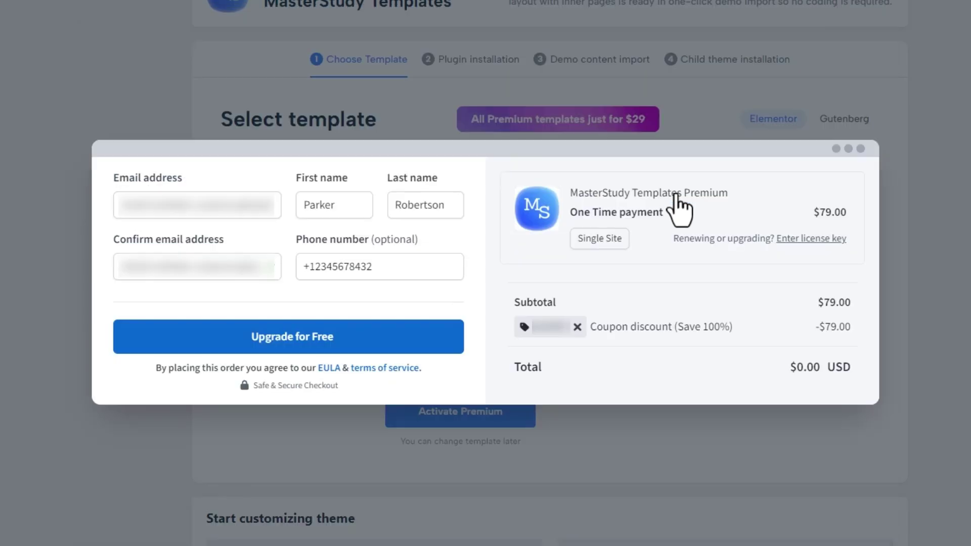
left_click(412, 349)
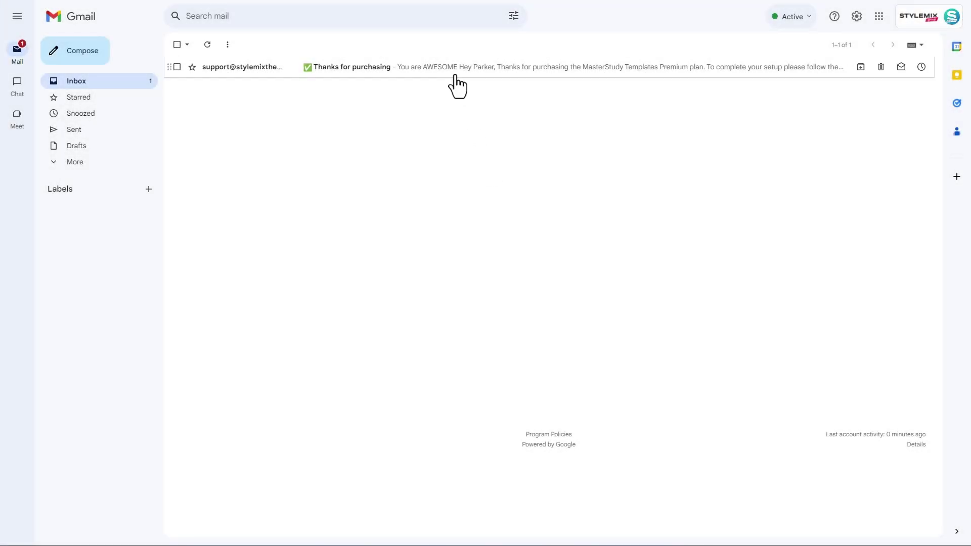
Open the 'Thanks for purchasing' MasterStudy Templates Premium email in Gmail
left_click(457, 67)
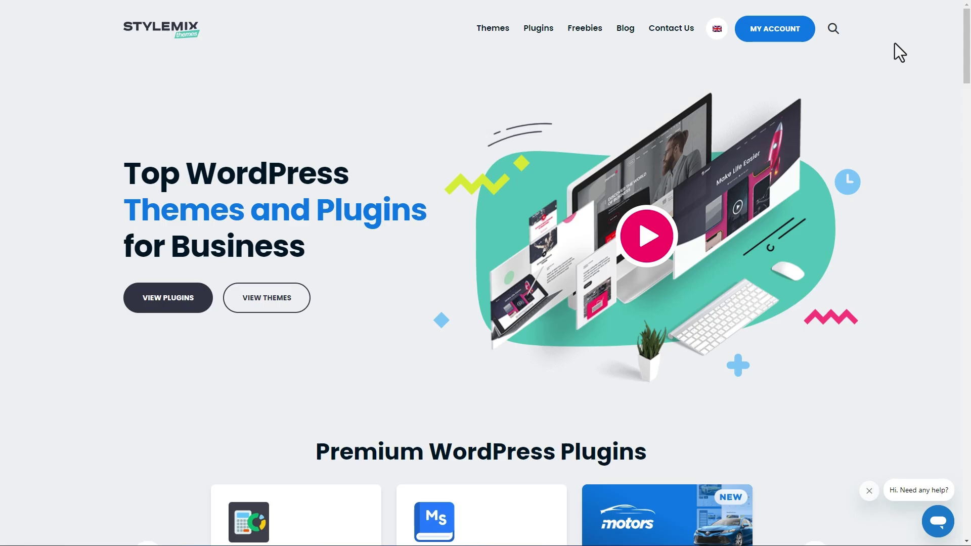
Sign in to the Stylemix account's dashboard area
left_click(796, 40)
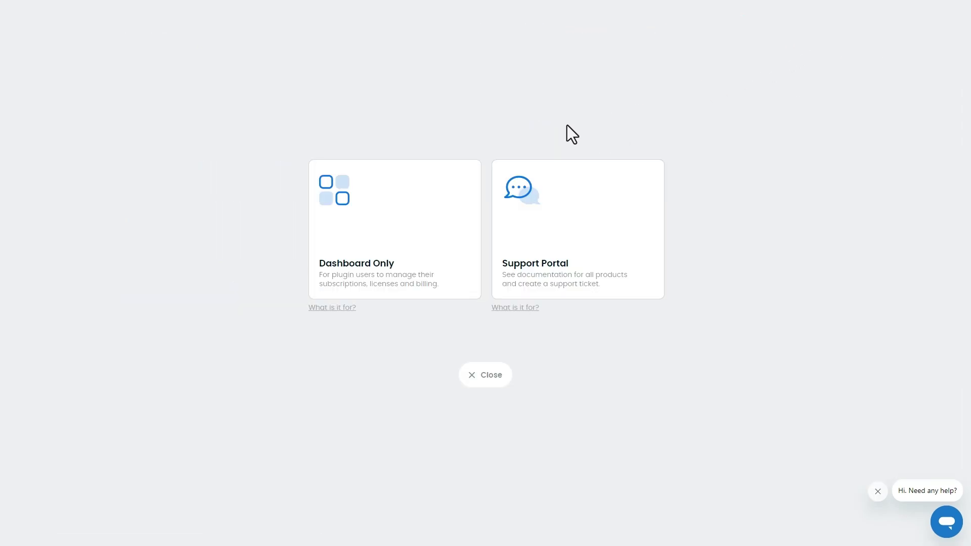
left_click(469, 245)
left_click(481, 293)
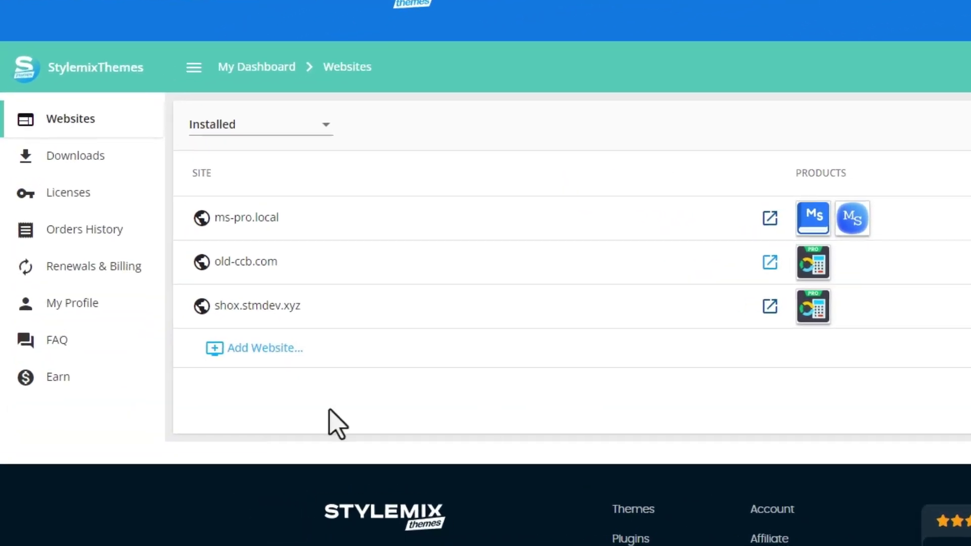
Copy the license key from the MasterStudy Templates One Time Premium Plan license details
left_click(96, 207)
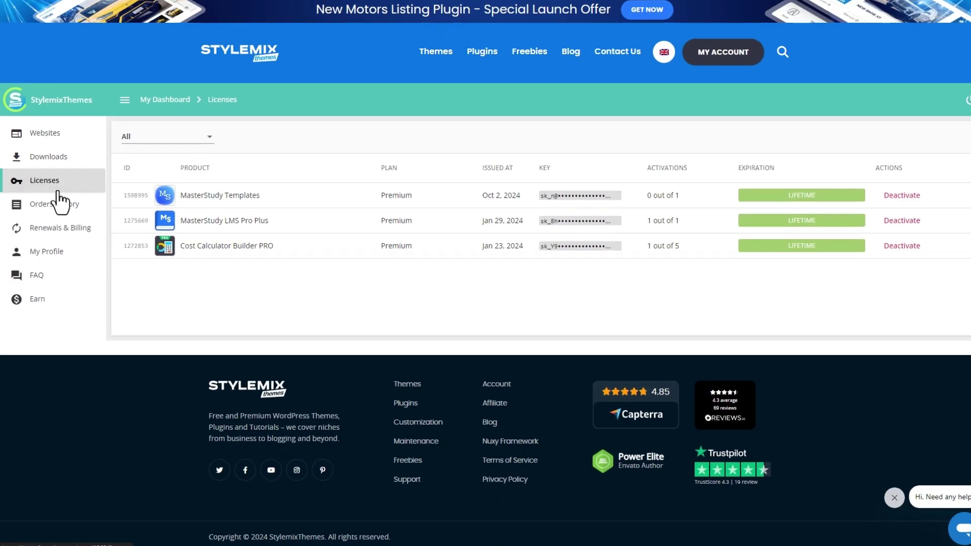
left_click(289, 198)
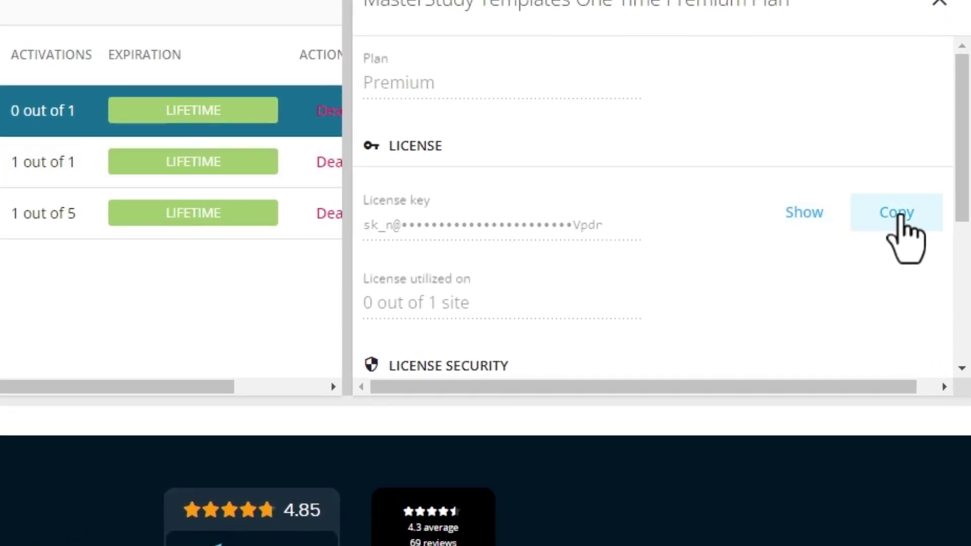
left_click(899, 216)
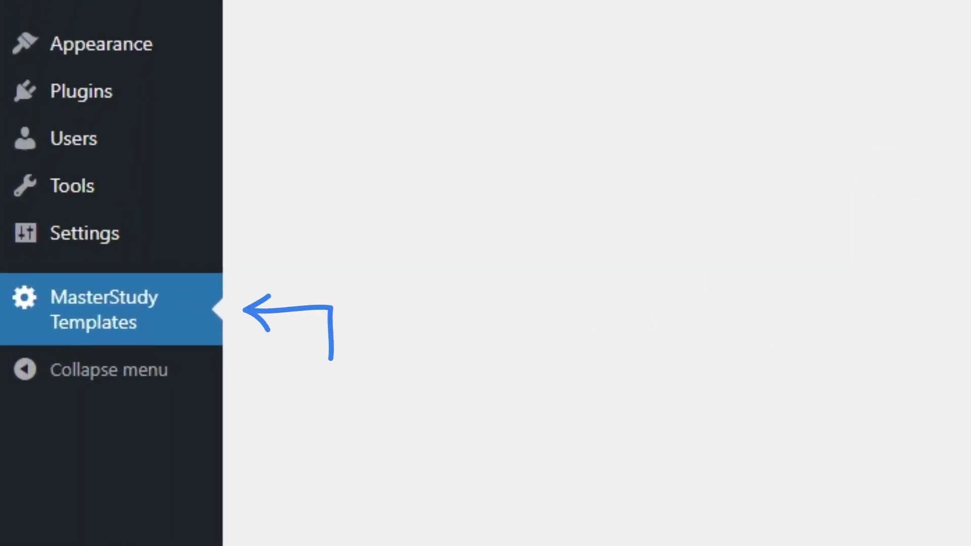
Paste the copied license key into MasterStudy Templates and activate the license
left_click(559, 118)
key("ctrl+v")
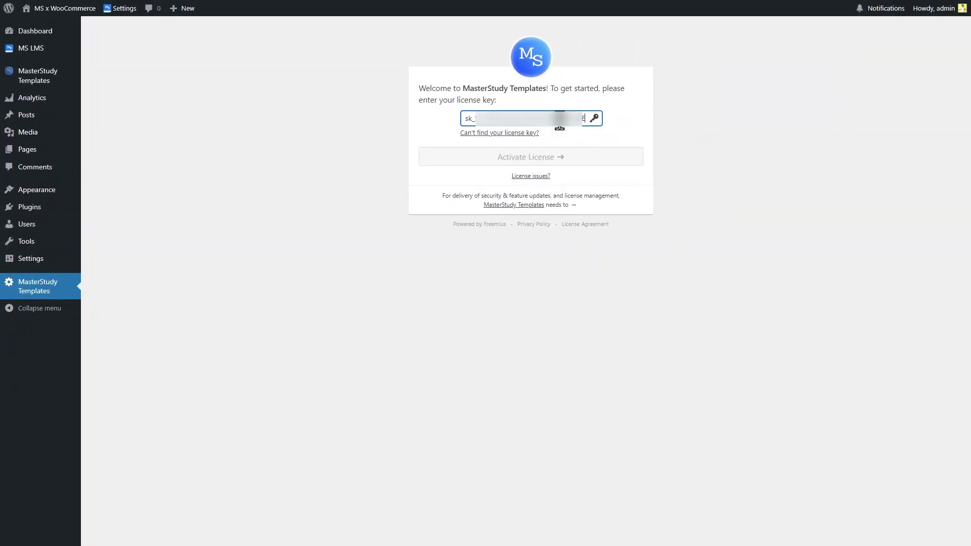
key("Tab")
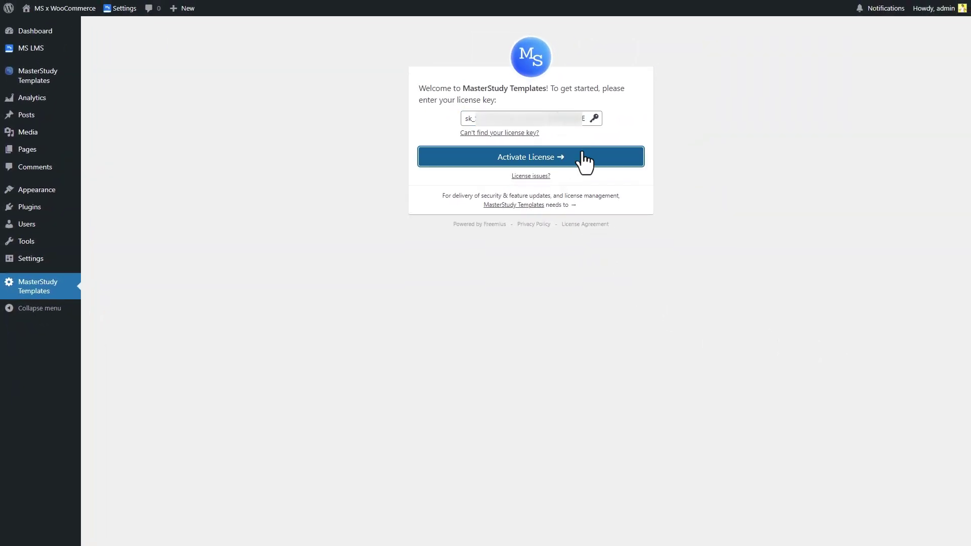
left_click(590, 161)
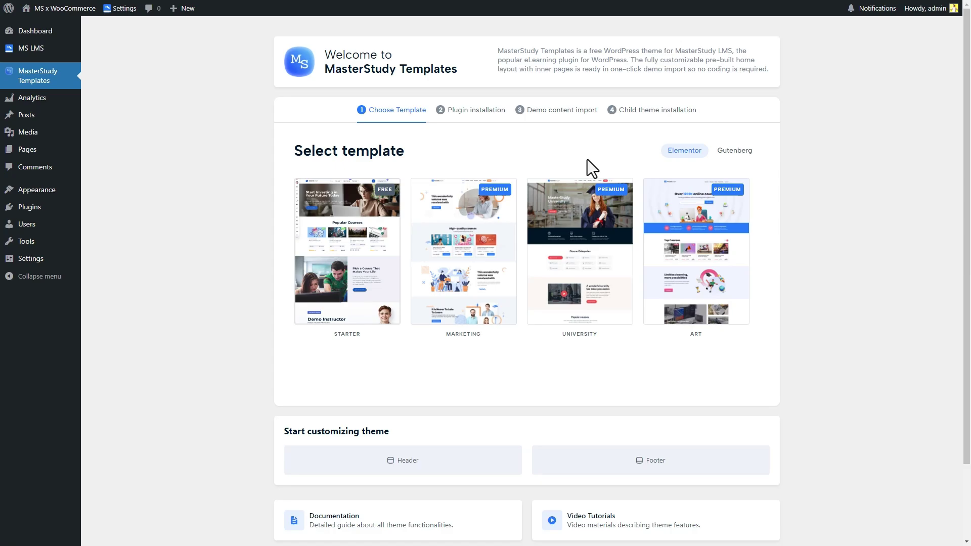
Select the Marketing template and continue the setup wizard
left_click(512, 318)
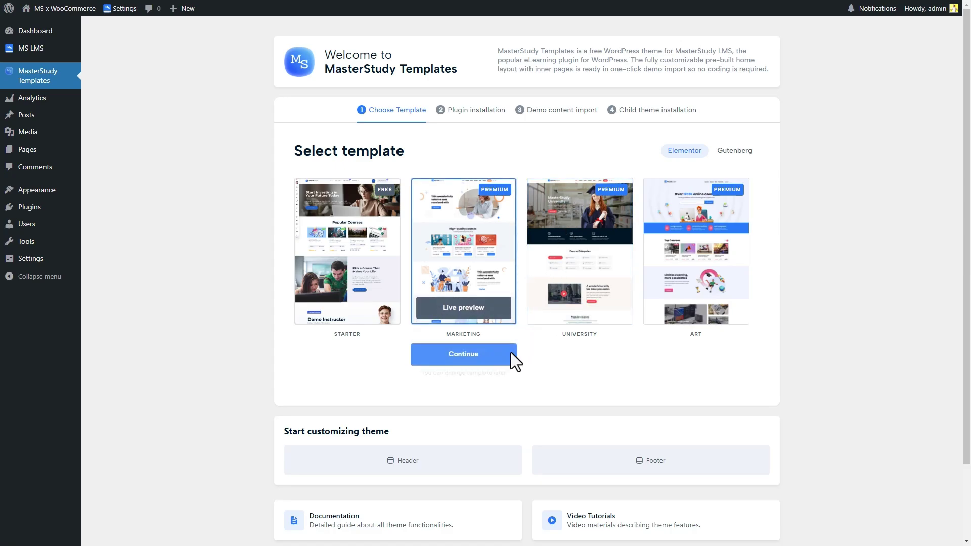
left_click(375, 354)
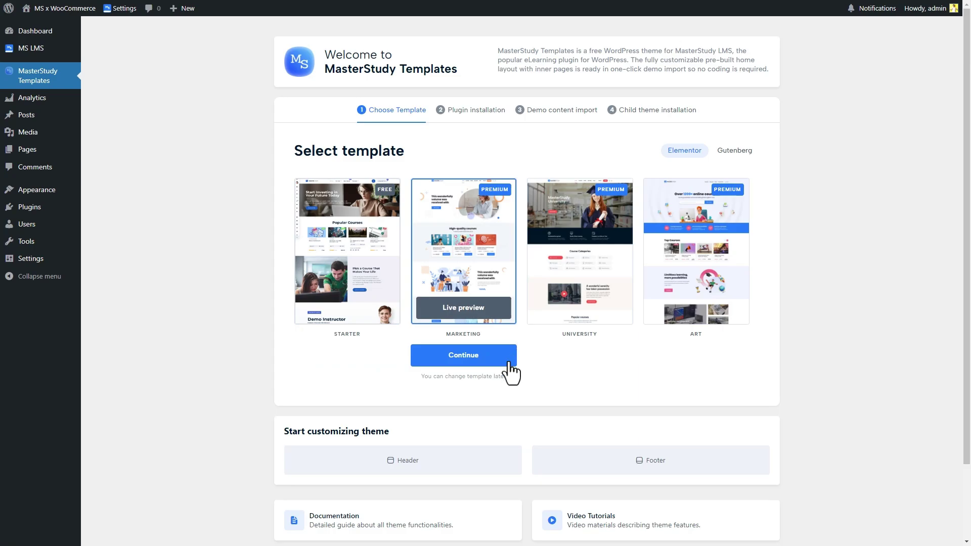
left_click(509, 363)
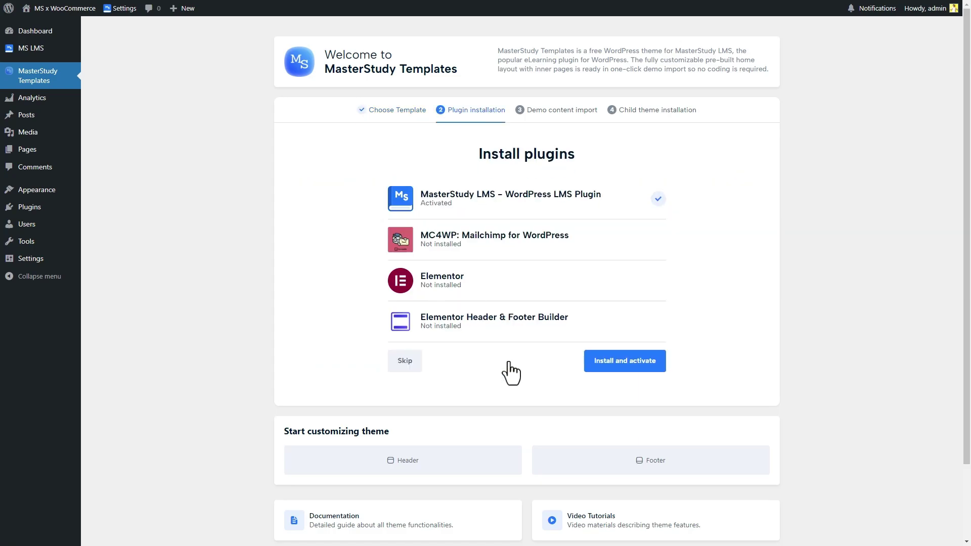
Install the required plugins, import the demo content, and install the child theme
left_click(588, 365)
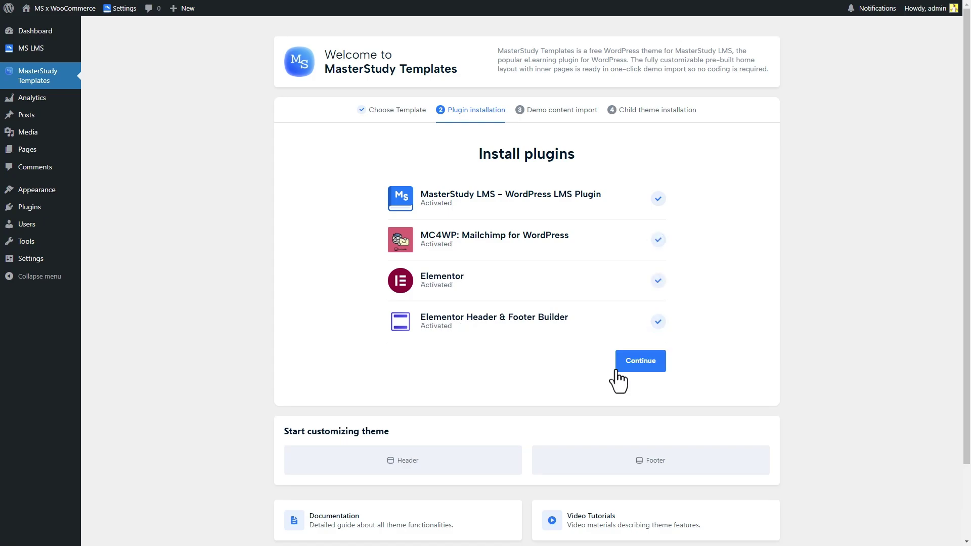
left_click(621, 366)
left_click(646, 324)
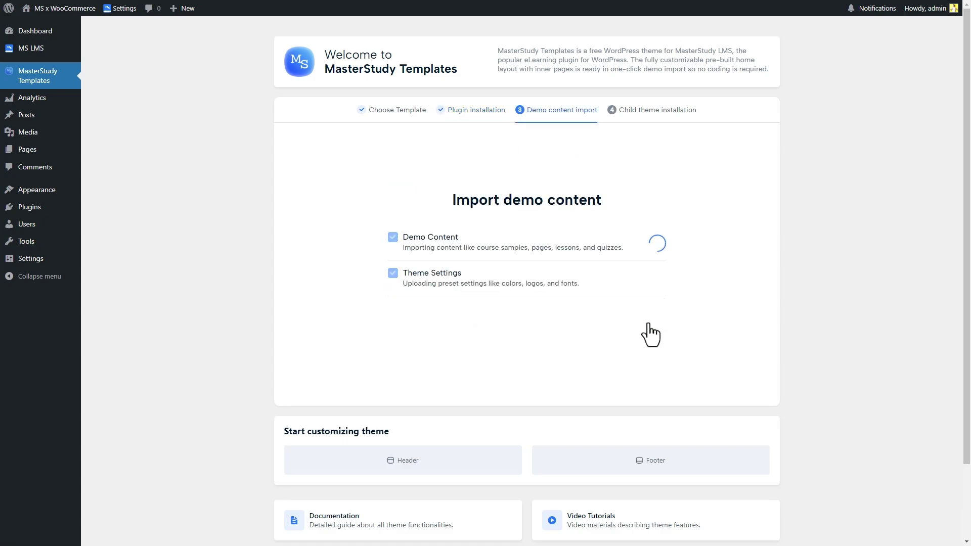
left_click(652, 325)
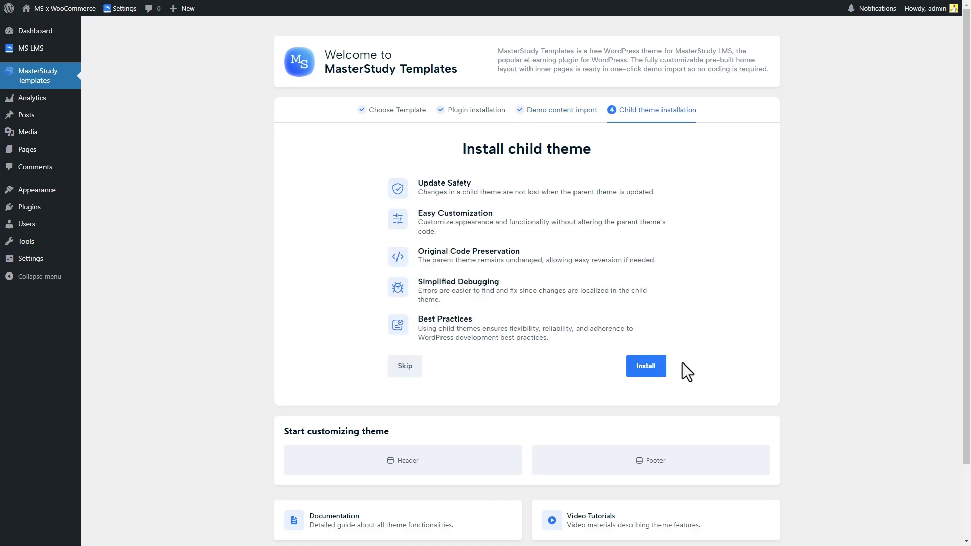
left_click(649, 371)
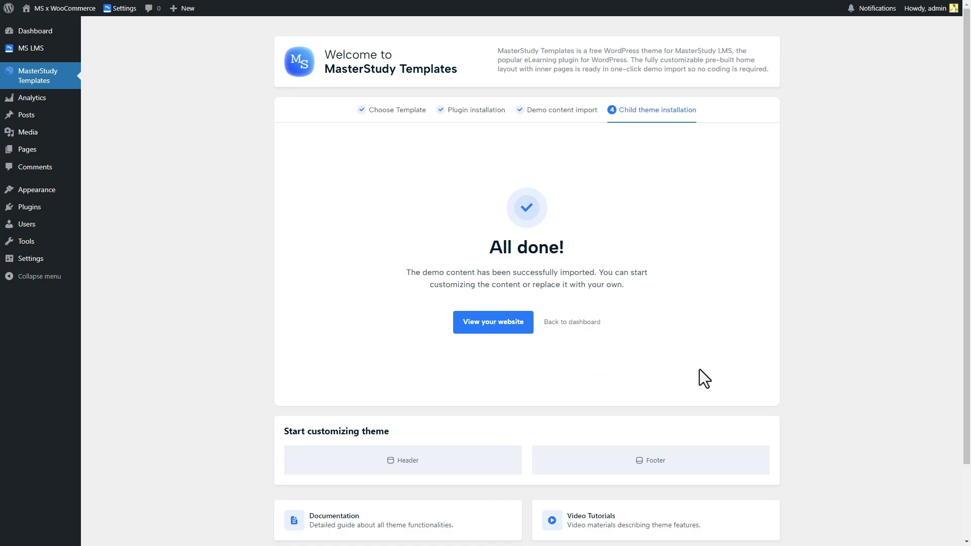
View the finished demo website and scroll down its homepage
left_click(509, 344)
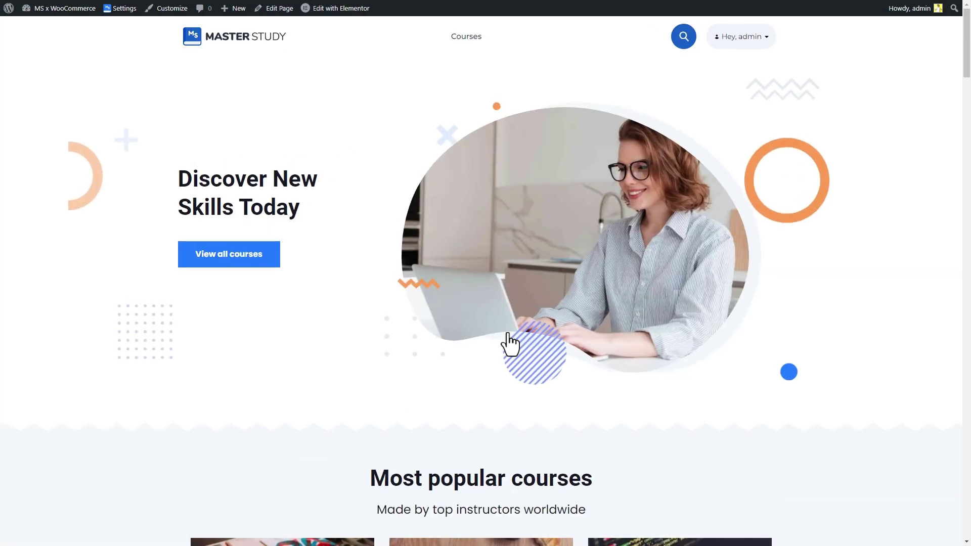
scroll(510, 345, "down", 10)
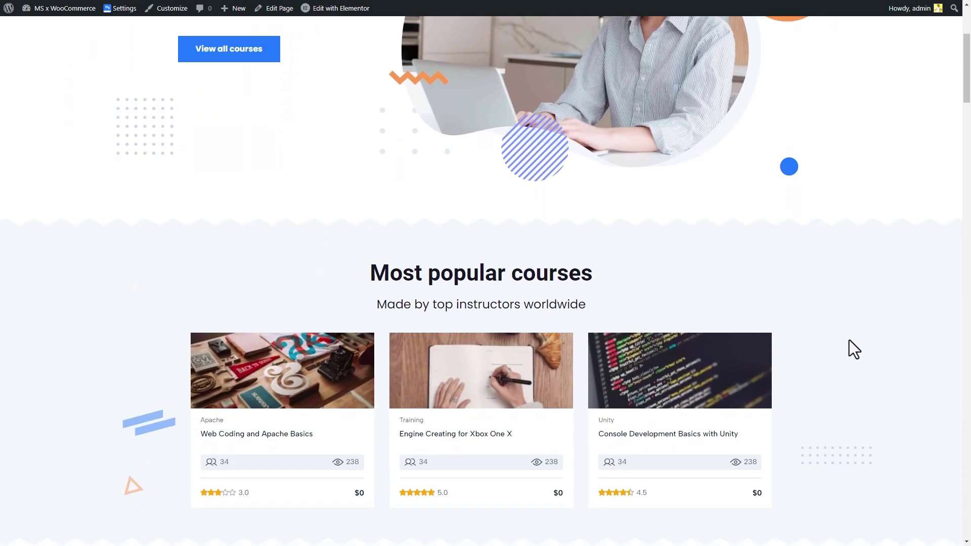
scroll(853, 349, "down", 3)
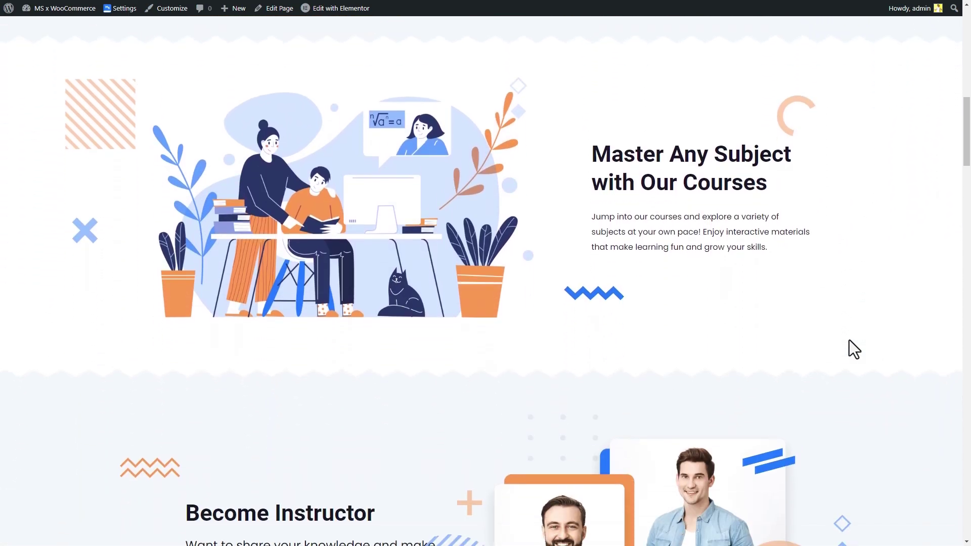
scroll(854, 349, "down", 5)
scroll(854, 349, "down", 20)
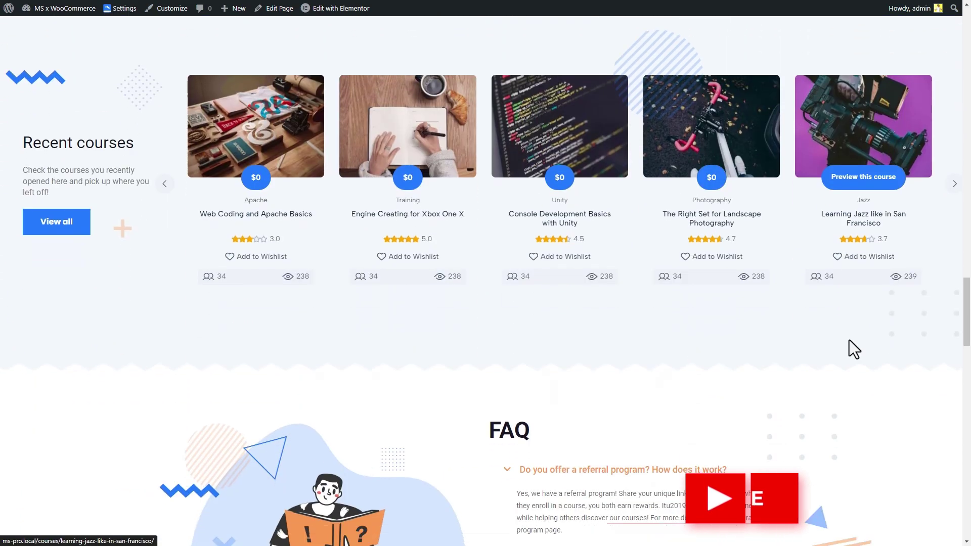
Advance the Recent courses carousel and expand the FAQ payment methods question
left_click(955, 183)
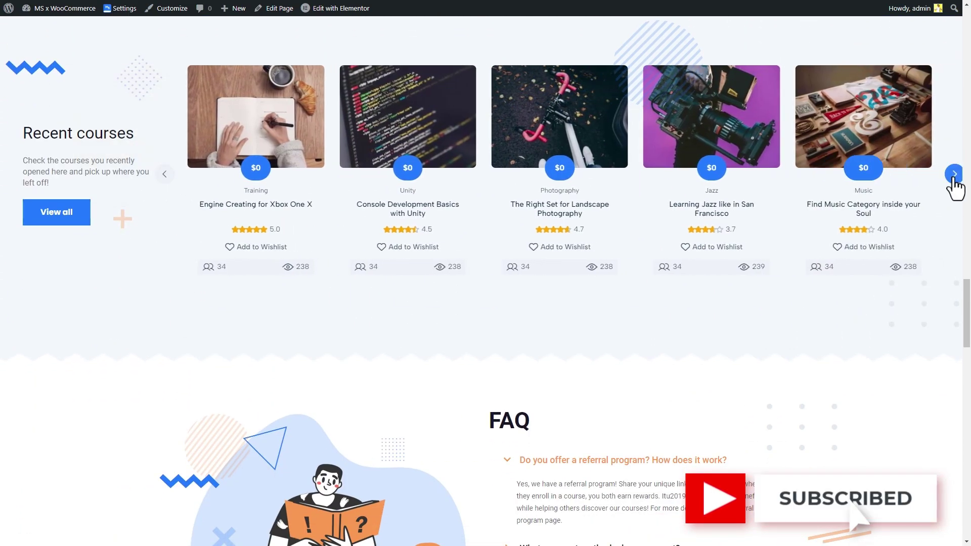
left_click(955, 183)
scroll(936, 260, "down", 4)
left_click(657, 353)
scroll(657, 387, "down", 8)
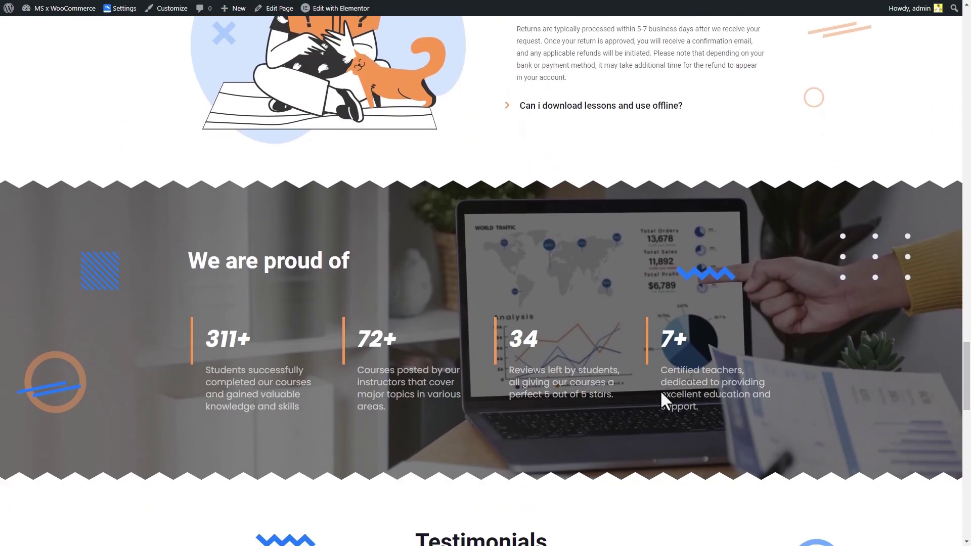